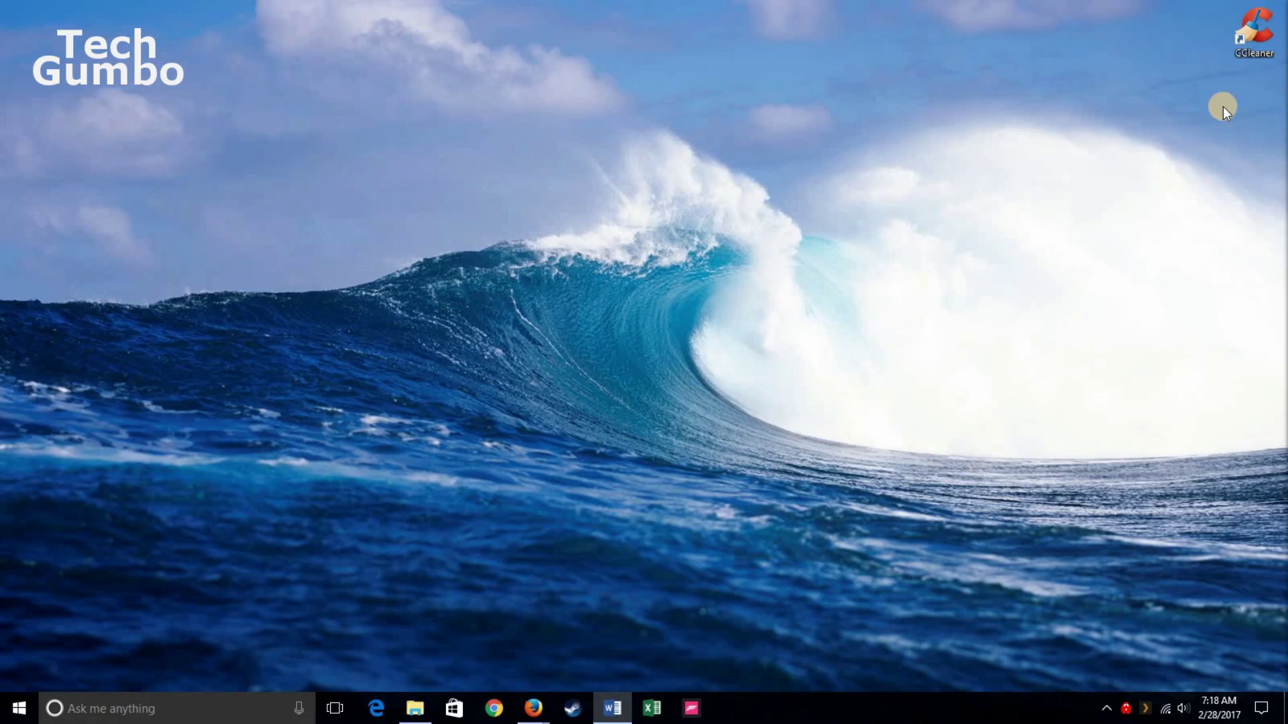
Launch CCleaner and review its Windows and Applications cleaning item lists.
click(1242, 31)
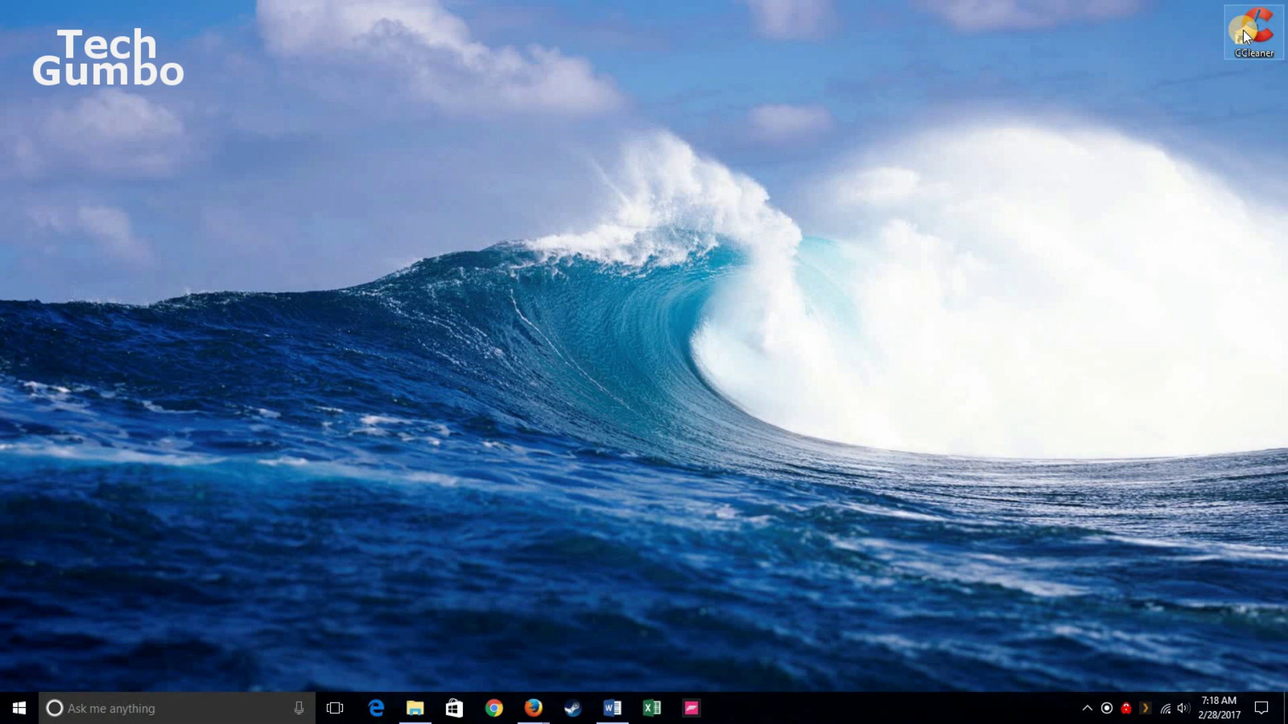
double_click(1242, 30)
click(460, 190)
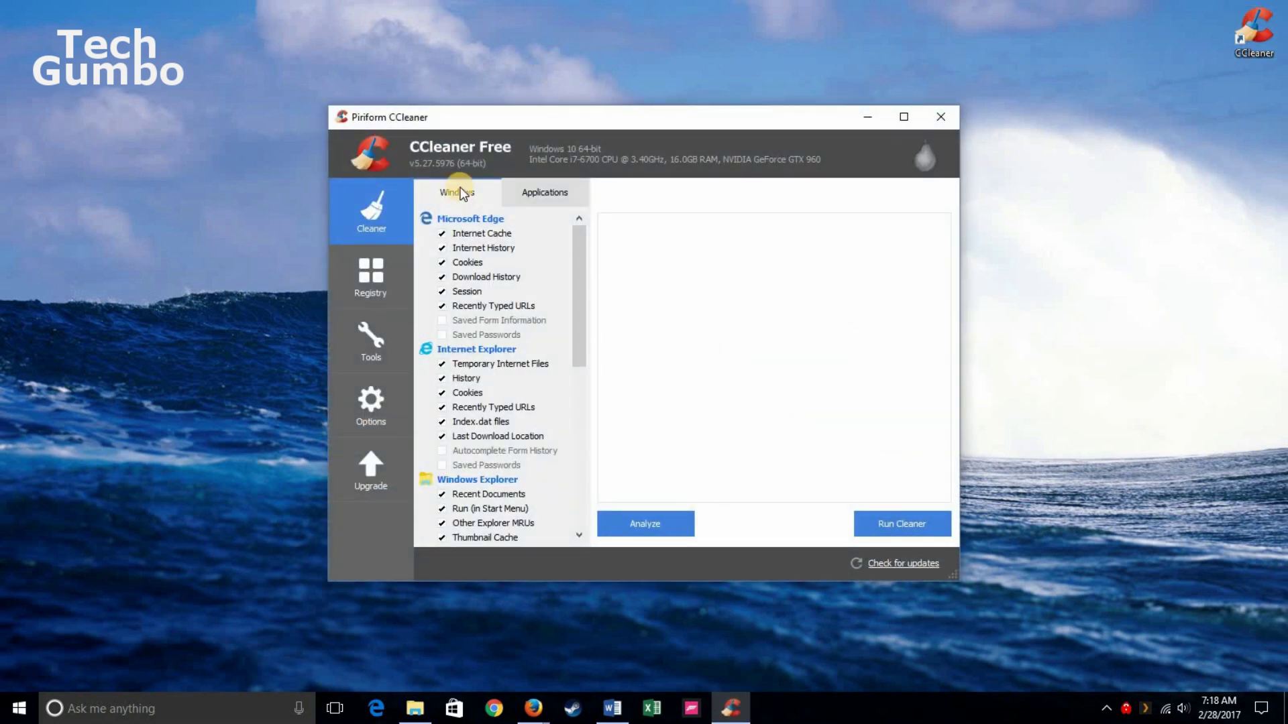
click(545, 192)
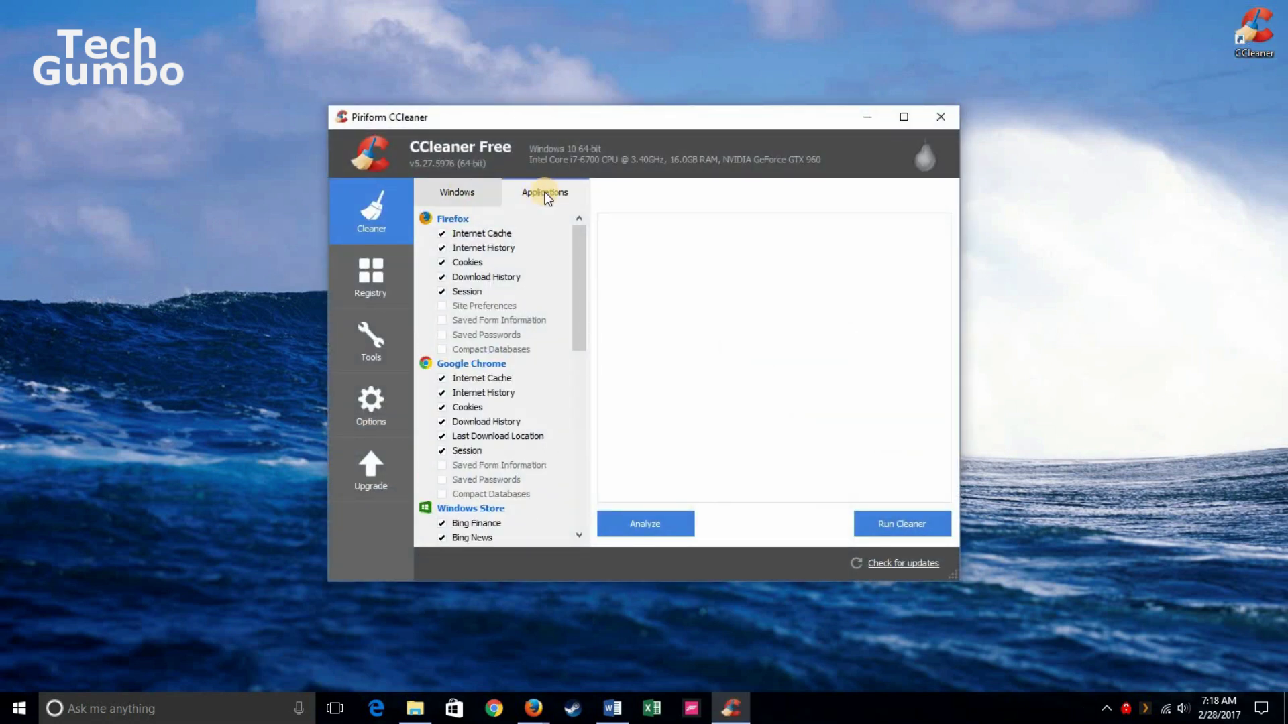
click(457, 192)
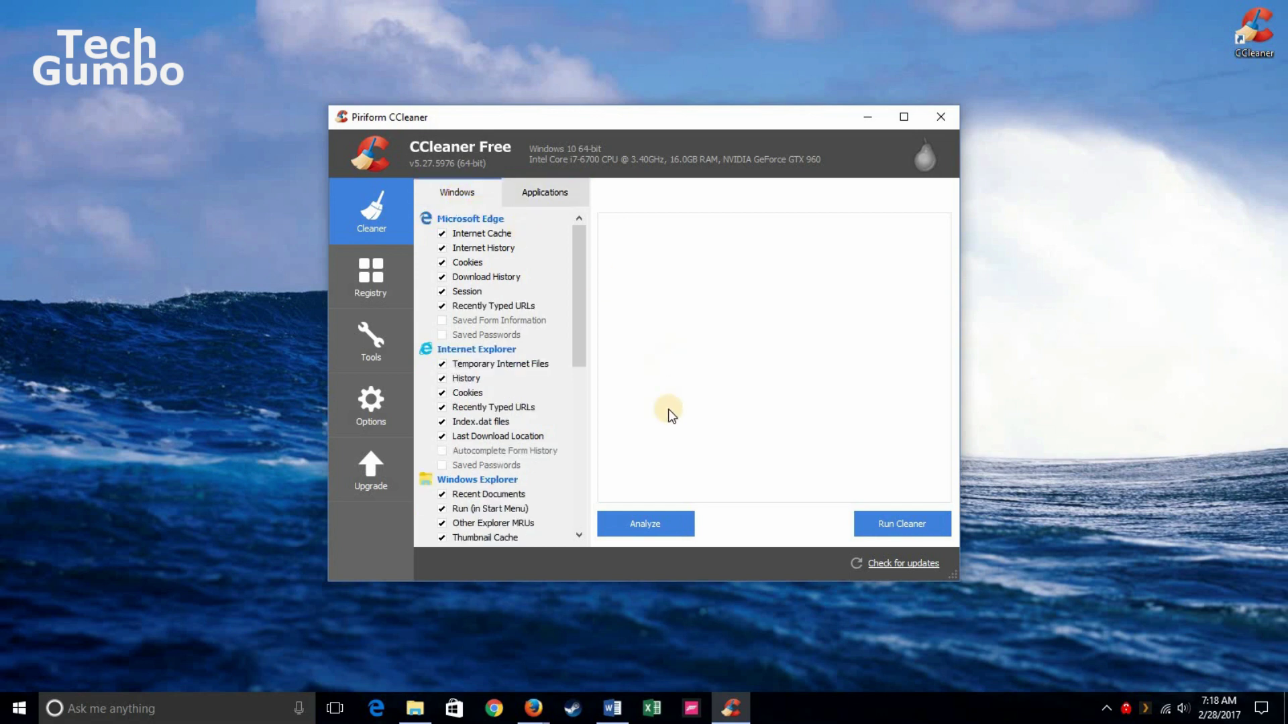
Analyse the PC for junk files, finding about 8,645 MB removable.
click(654, 525)
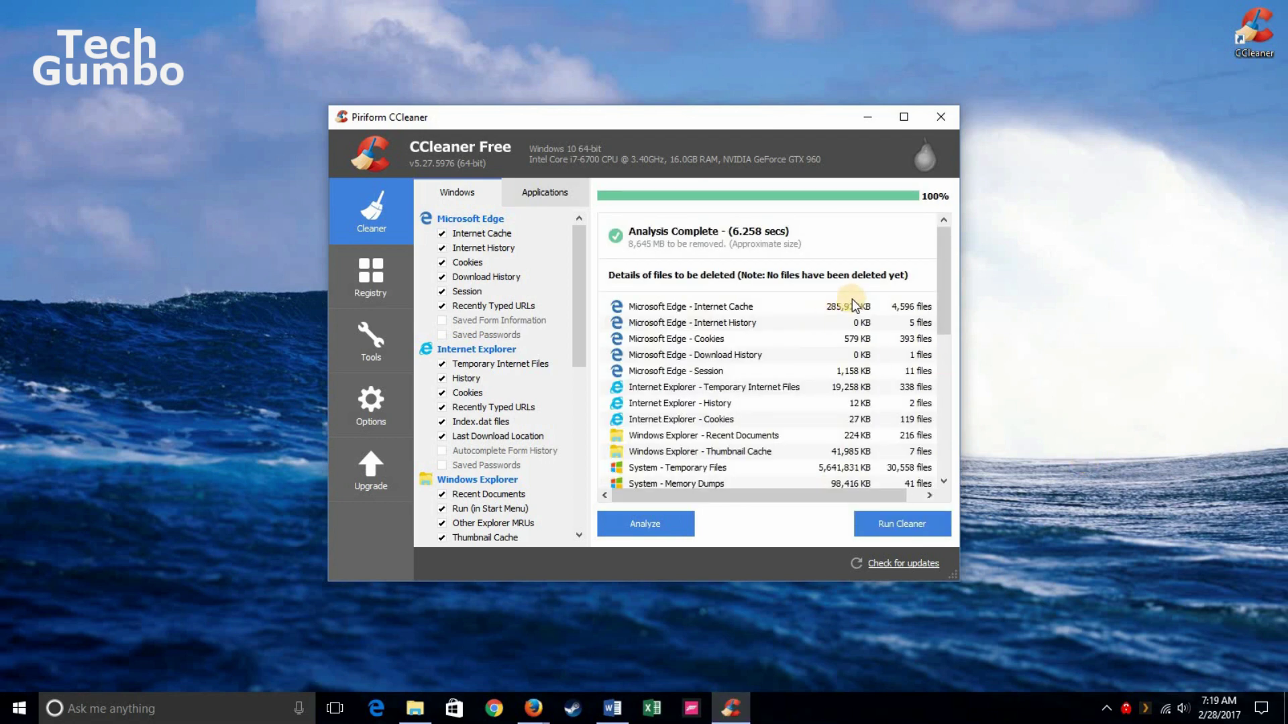
scroll(847, 336, down, 10)
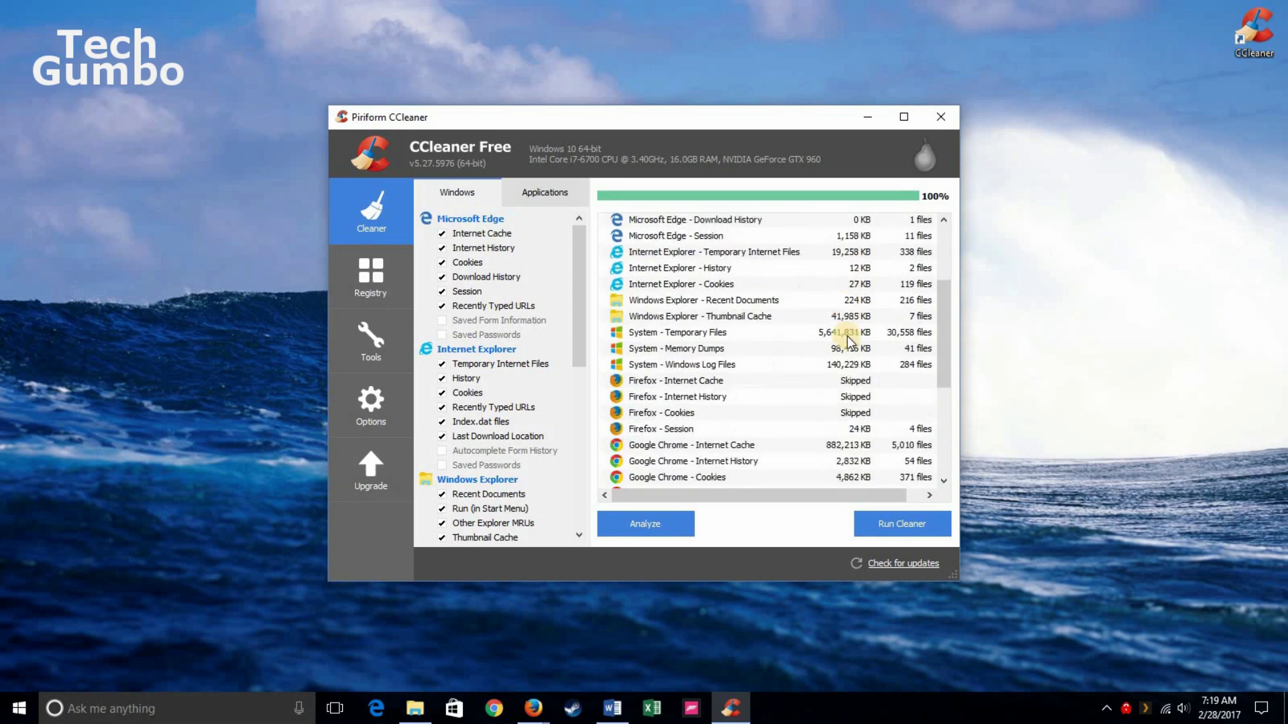
scroll(847, 336, up, 10)
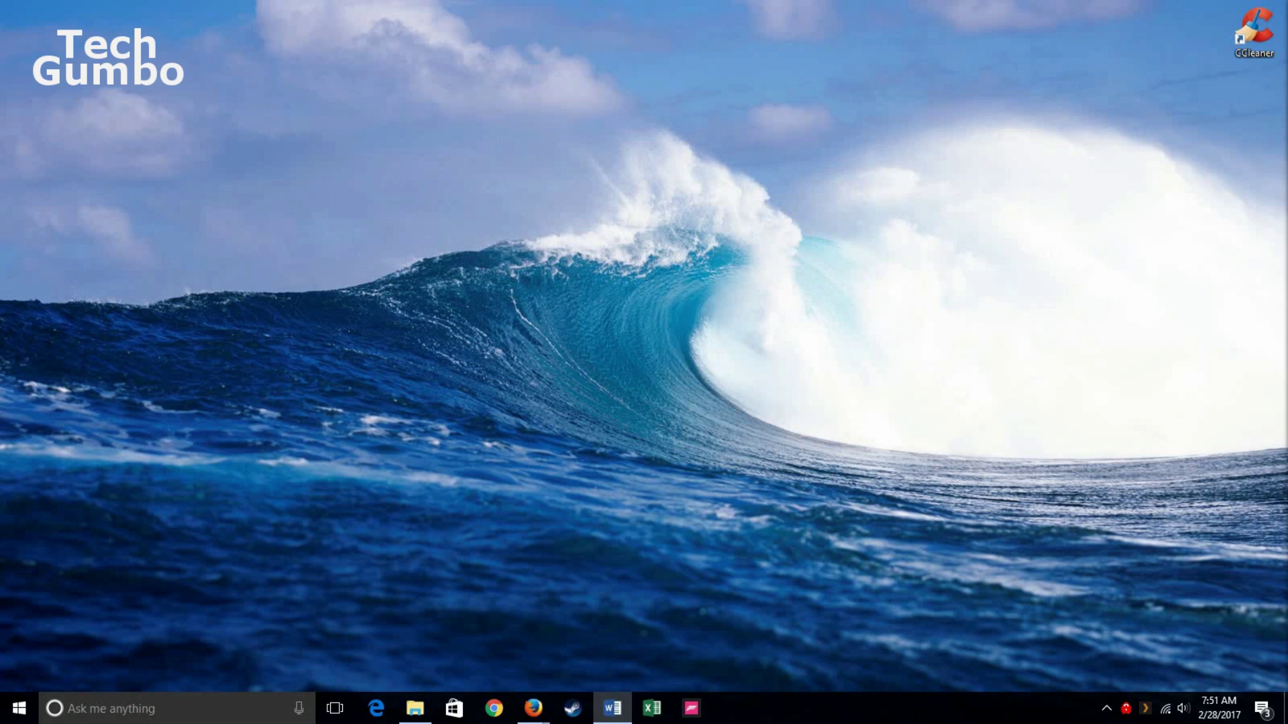
Open Control Panel from the Start quick-link menu and go to Programs and Features.
click(649, 398)
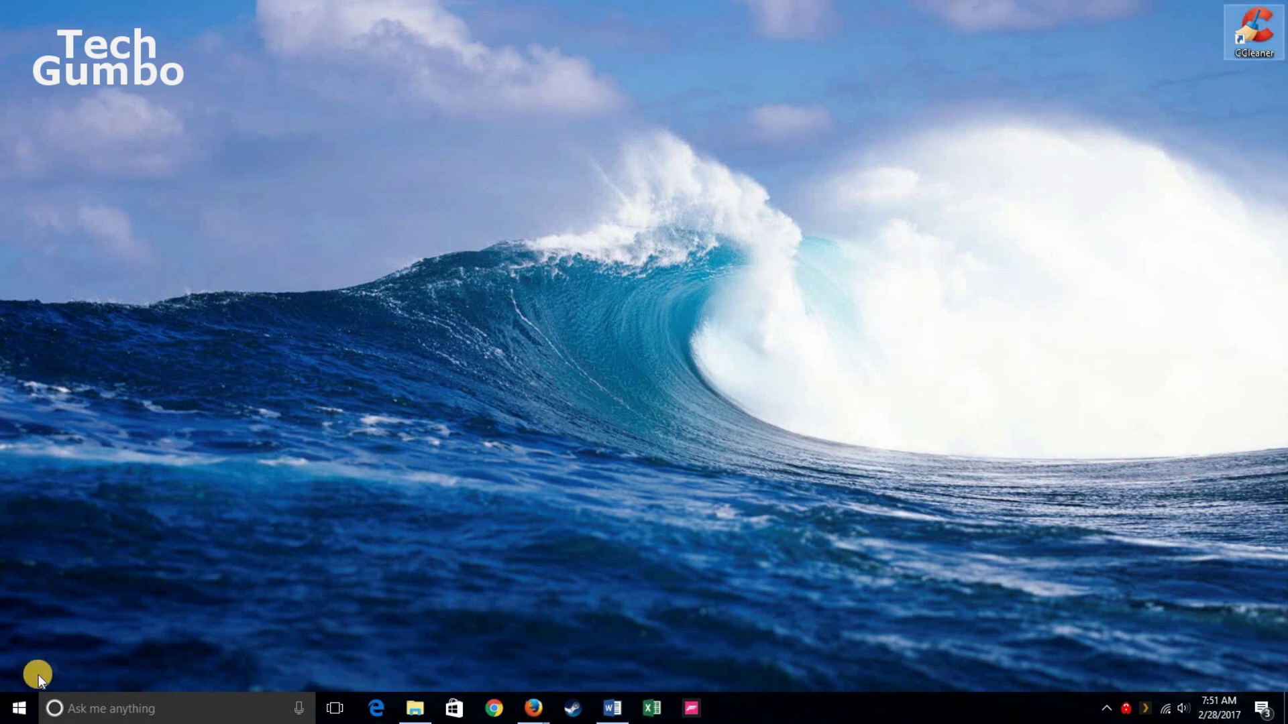
right_click(16, 706)
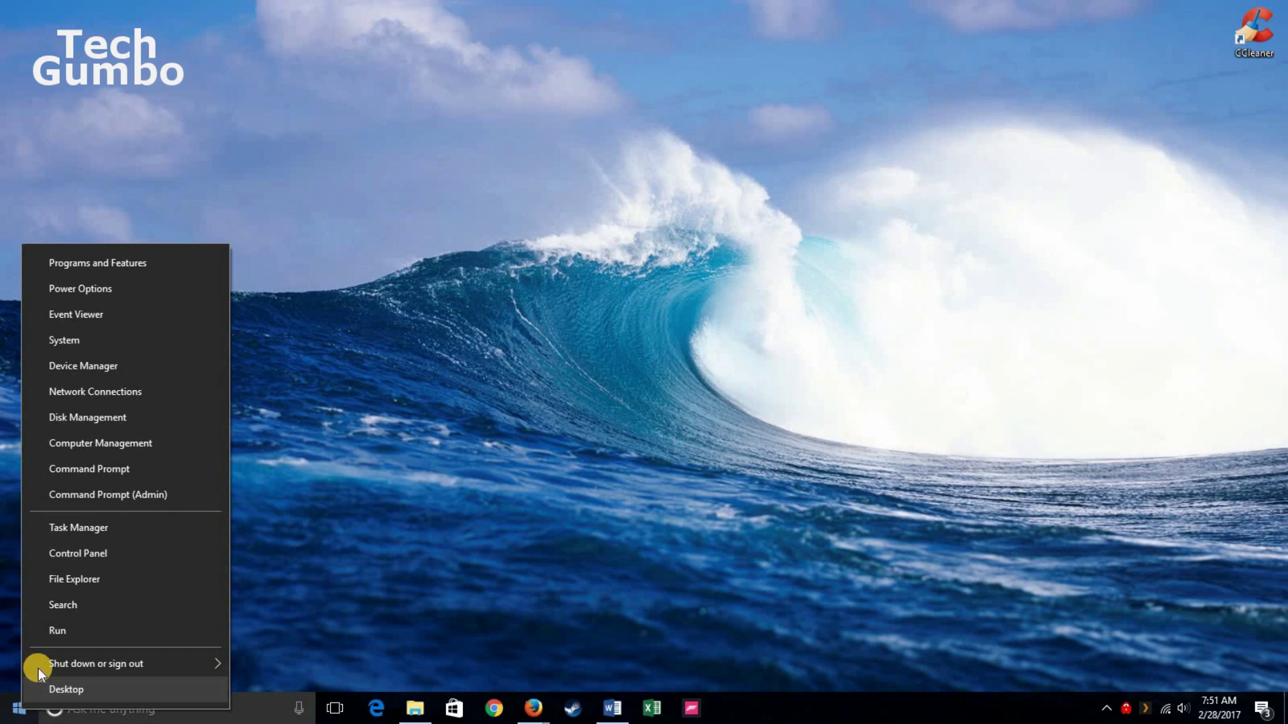
click(95, 554)
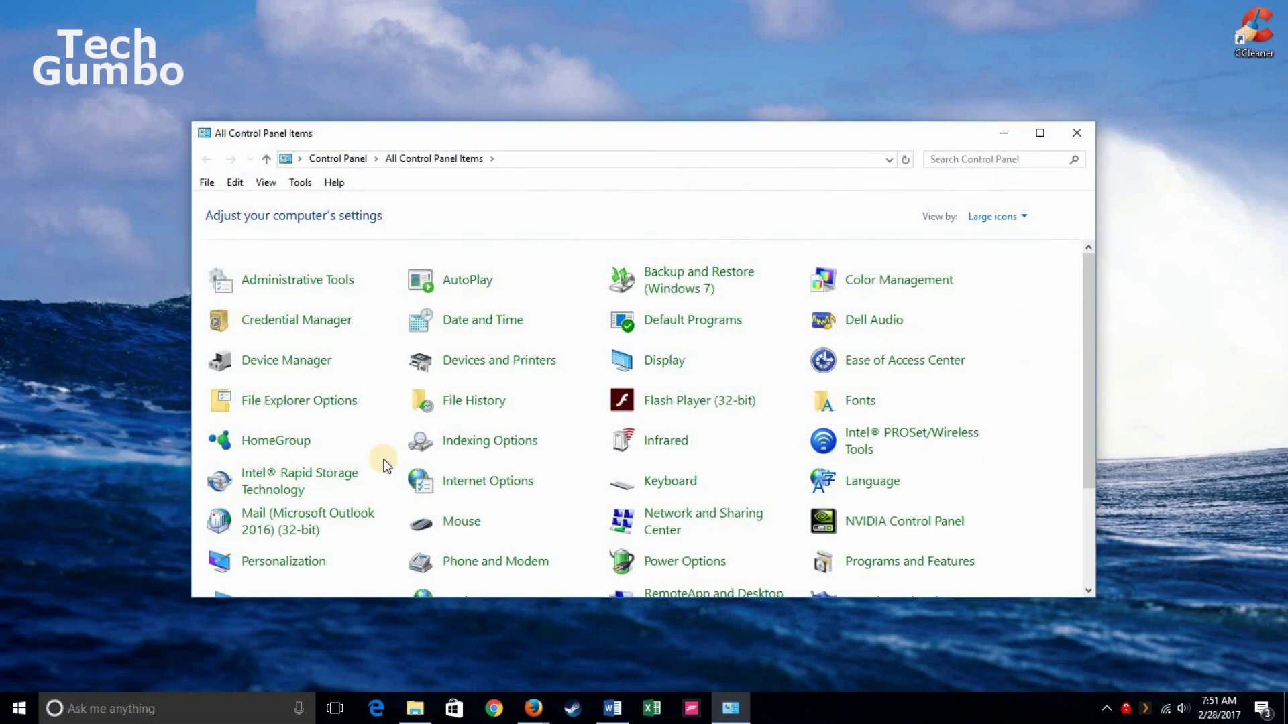
scroll(832, 406, down, 1)
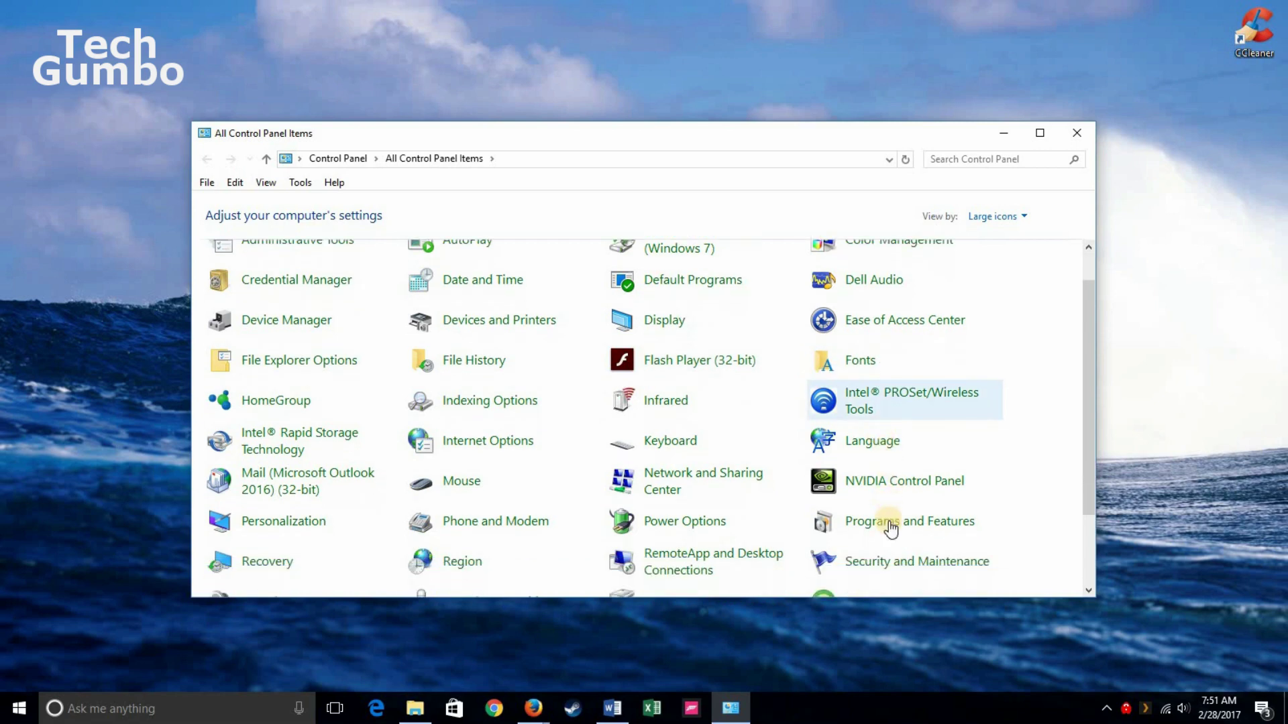
click(892, 524)
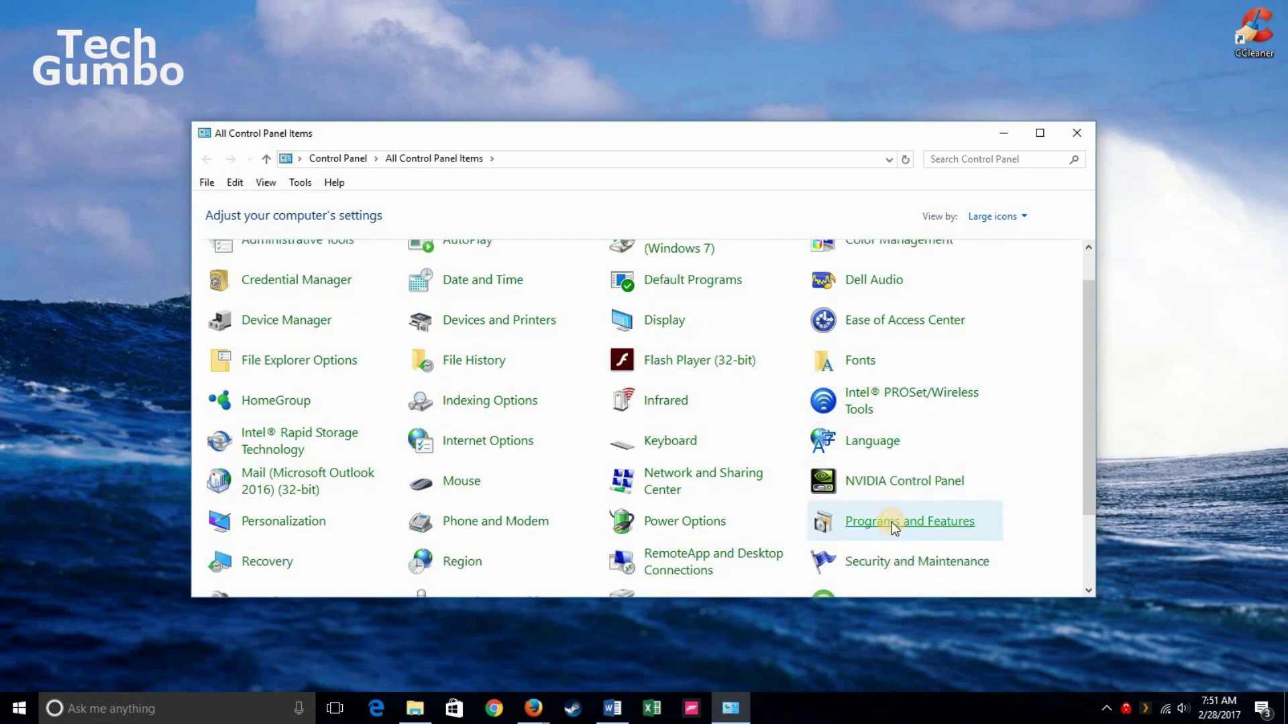
Select Adobe Flash Professional CS6, then Google Chrome, in the installed programs list for removal.
scroll(780, 469, down, 1)
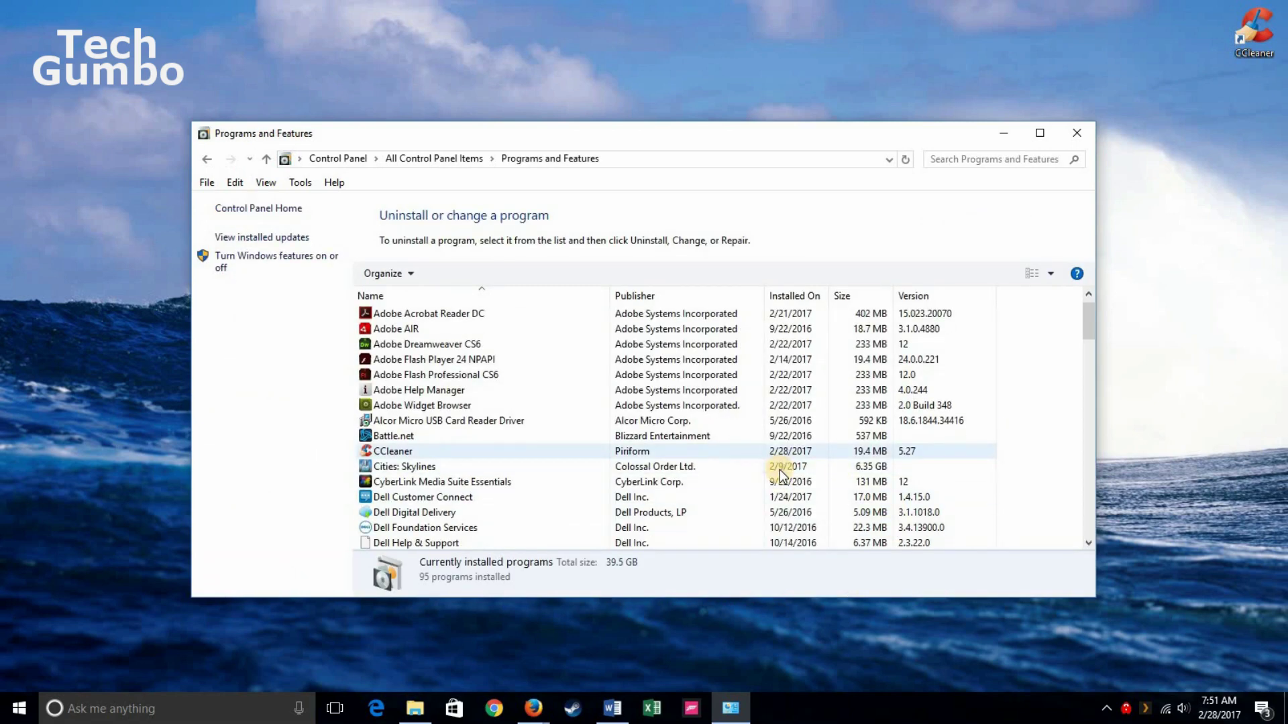
scroll(562, 420, up, 1)
click(562, 390)
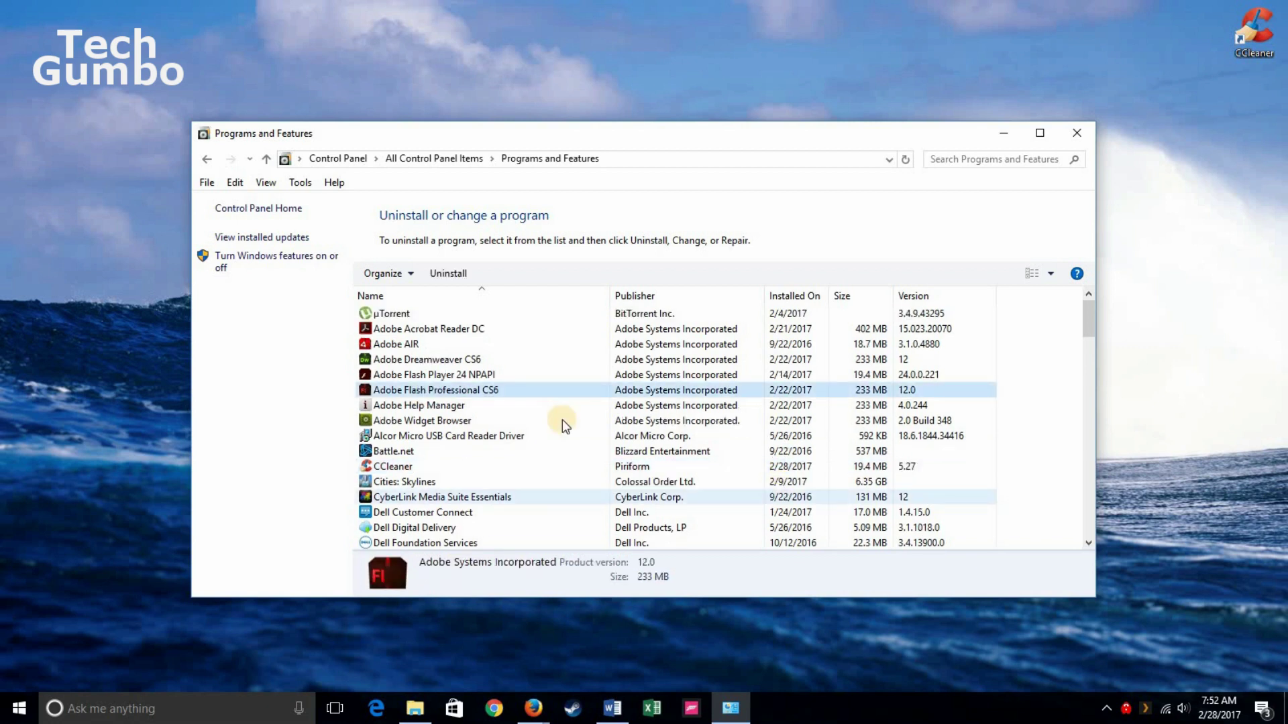
scroll(562, 420, down, 4)
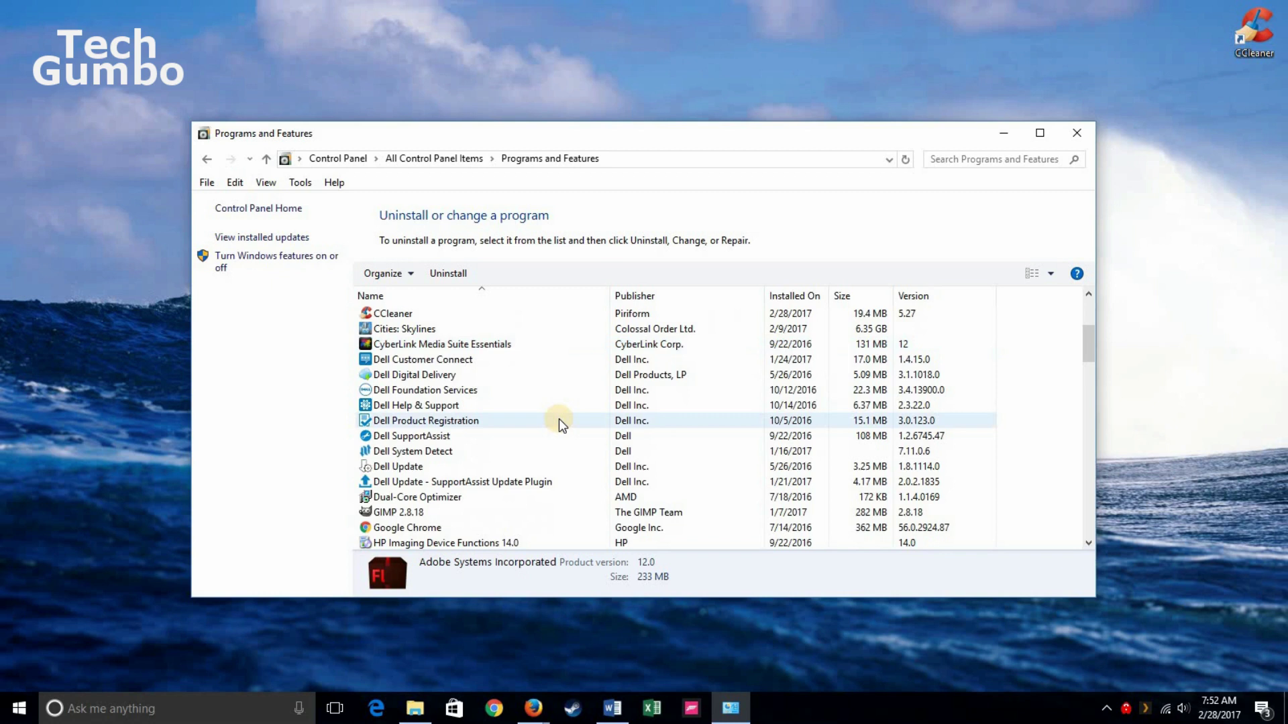
scroll(557, 418, down, 2)
click(442, 435)
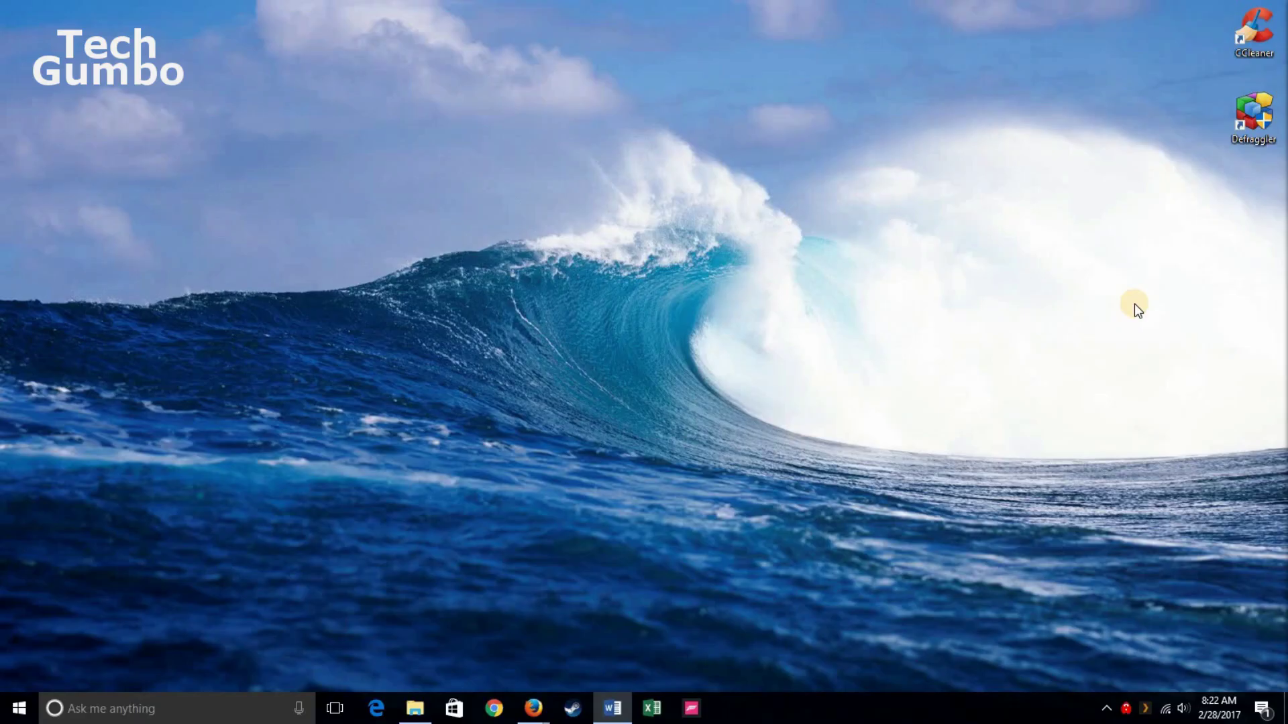
Launch Defraggler, view its full and quick defrag choices, and check drive C's health report.
double_click(1259, 126)
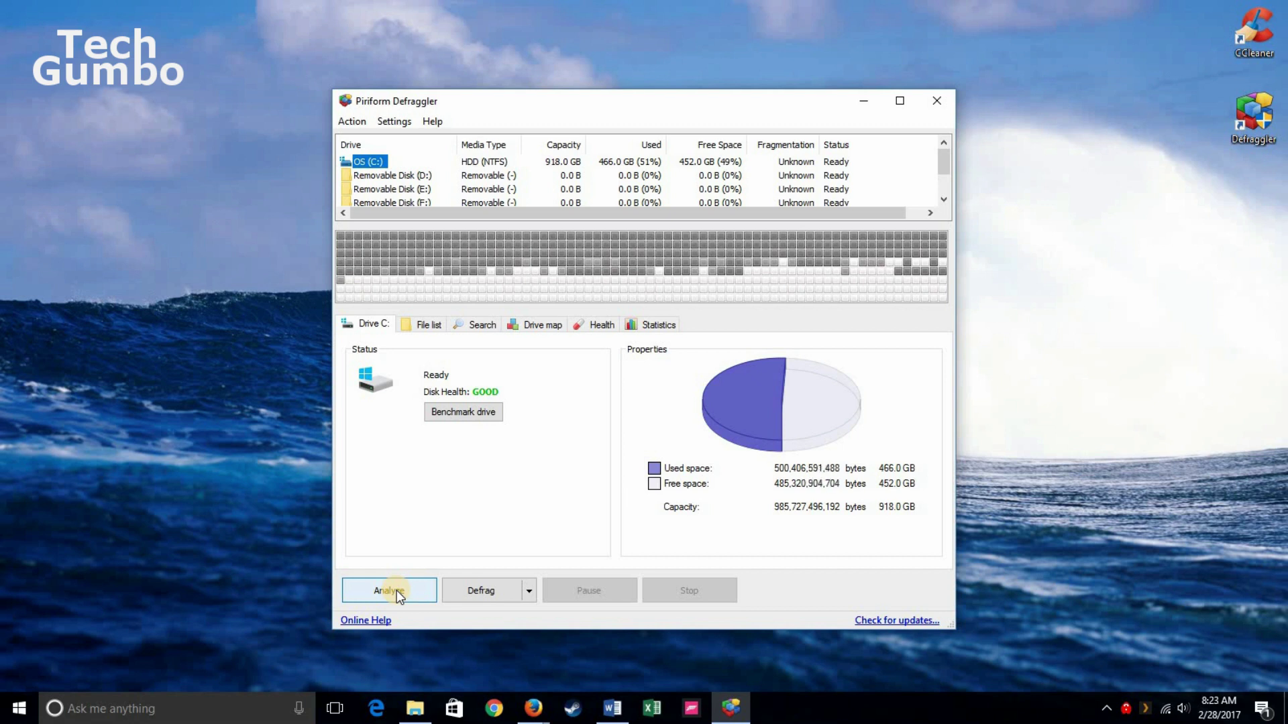
click(530, 593)
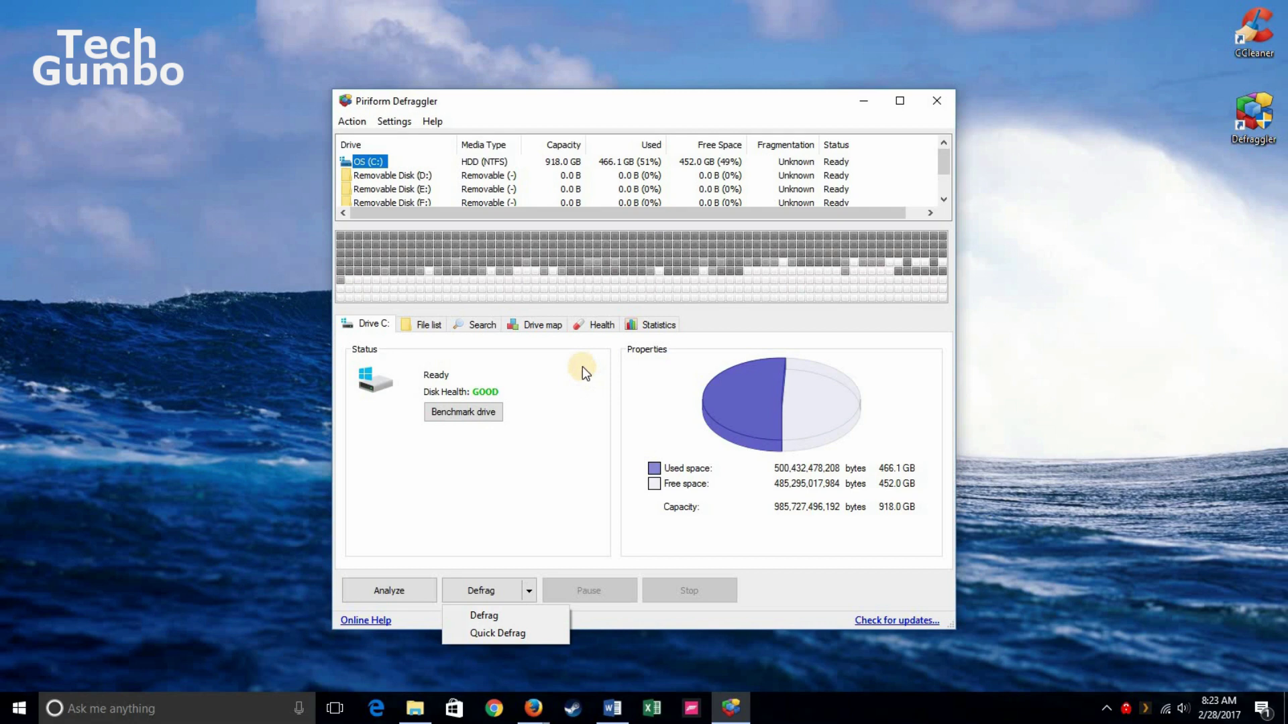
click(597, 328)
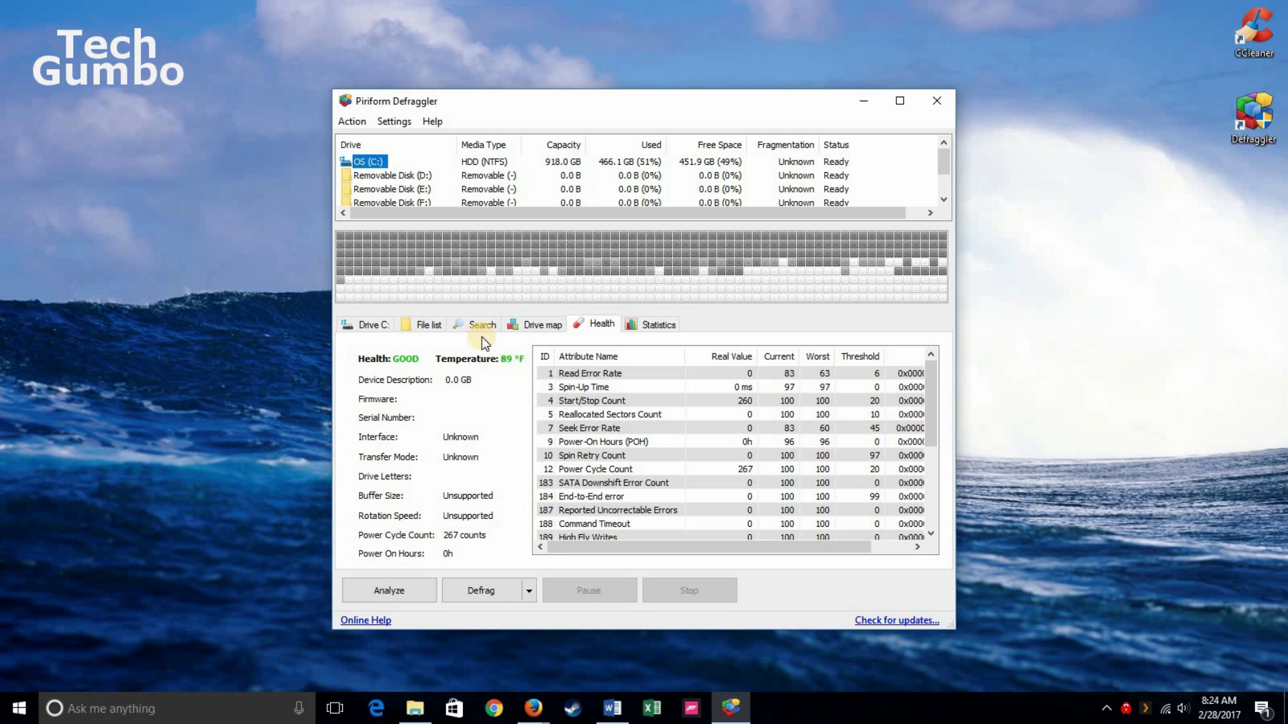
Open Defraggler's Options from the Settings menu.
click(362, 125)
mouse_move(396, 122)
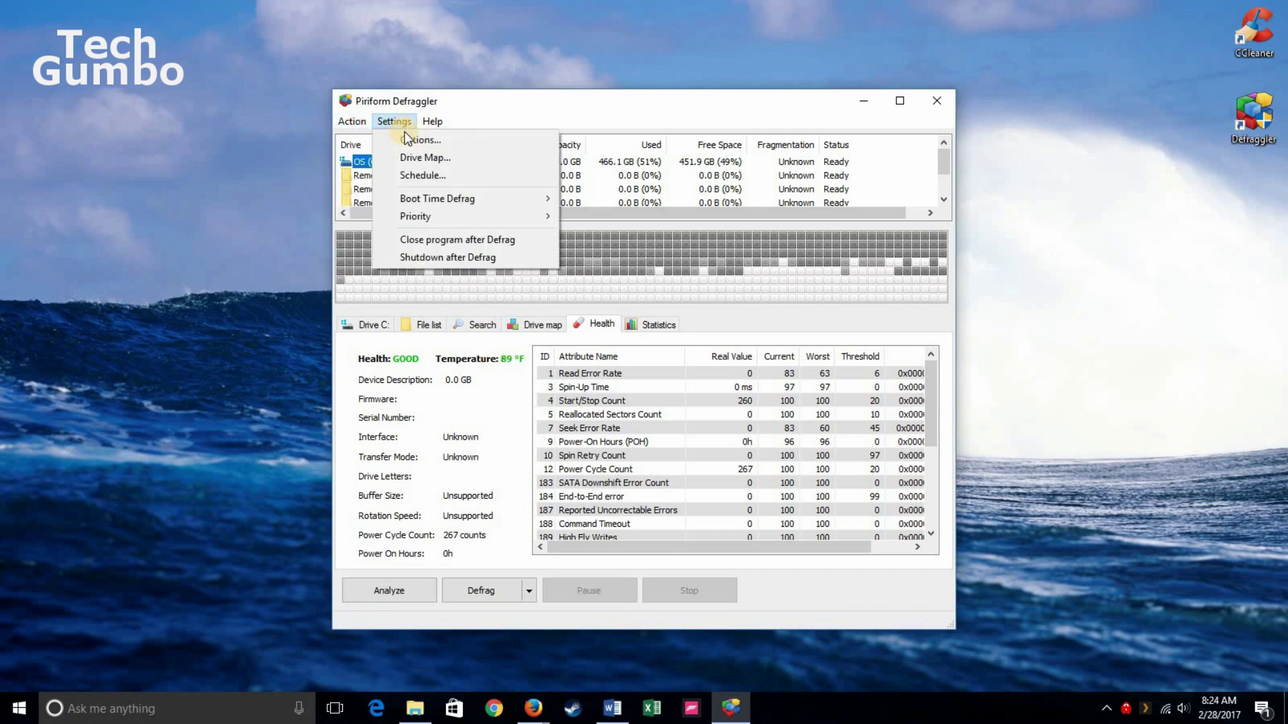
click(414, 142)
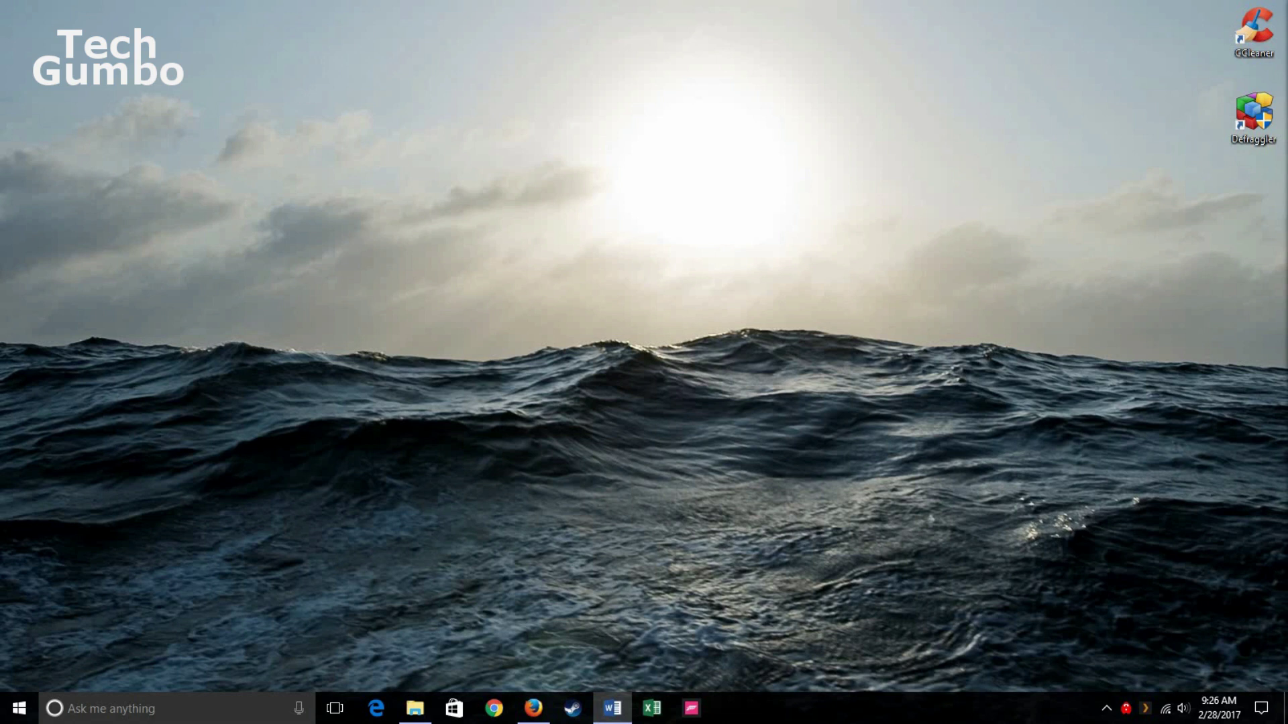
Reach Control Panel via Win+X, go to System, then Advanced system settings.
key(super+x)
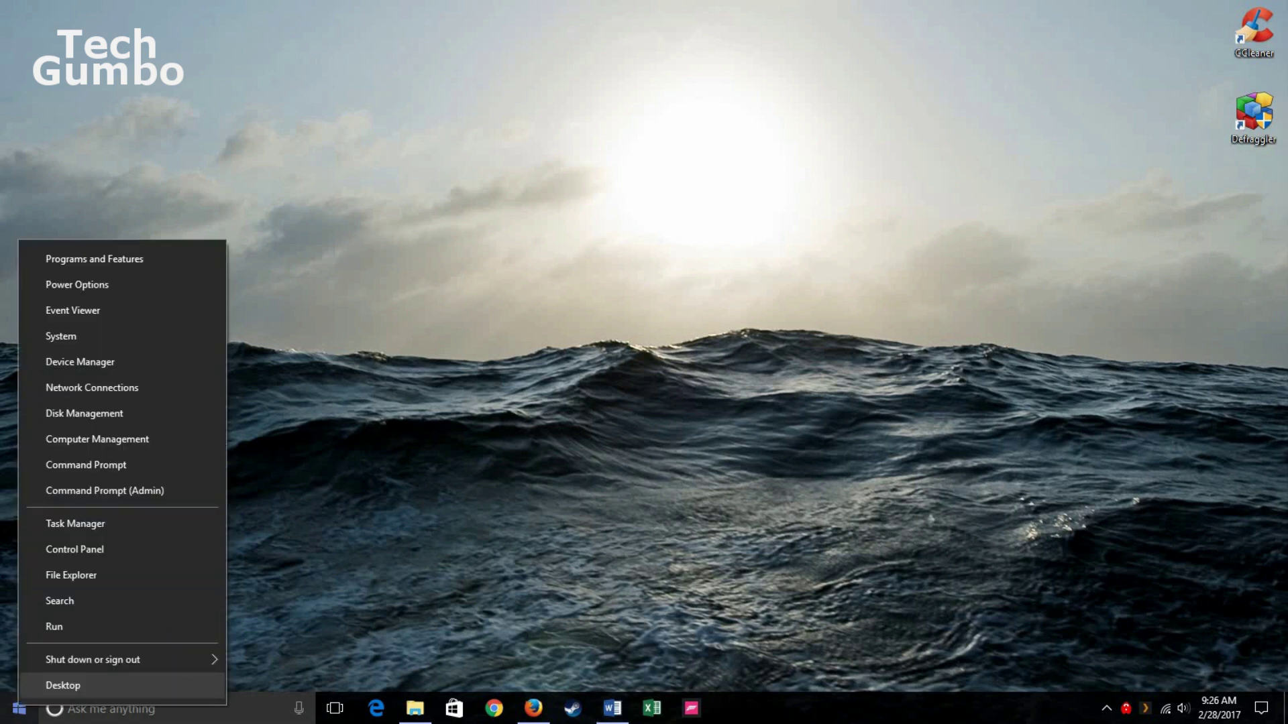
key(Up)
key(Up)
key(Up)
key(Up)
key(Up)
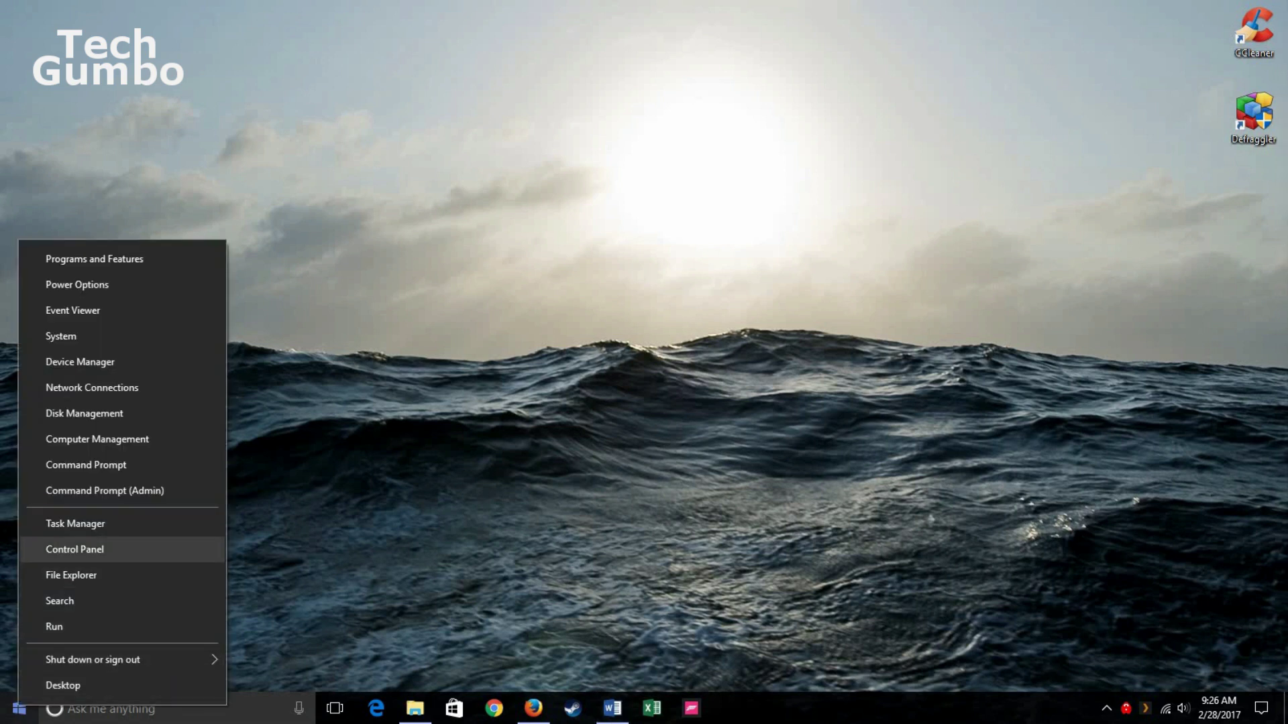
key(Return)
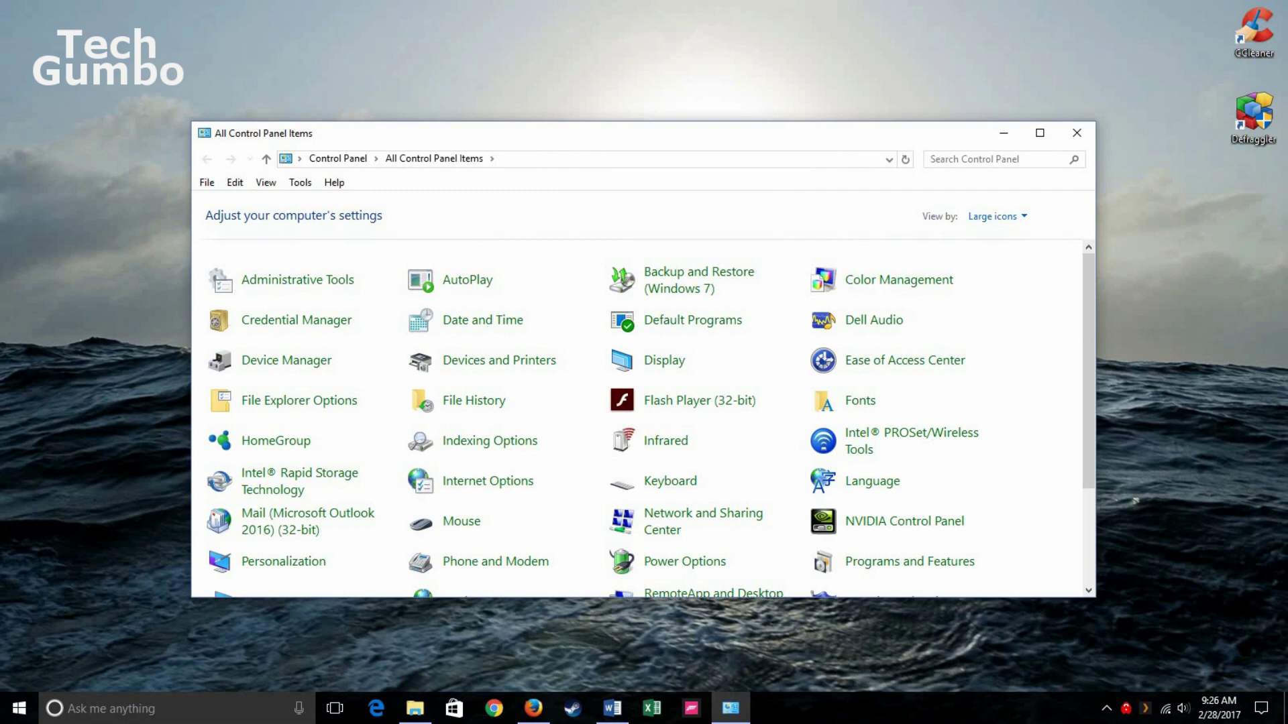
scroll(469, 416, down, 3)
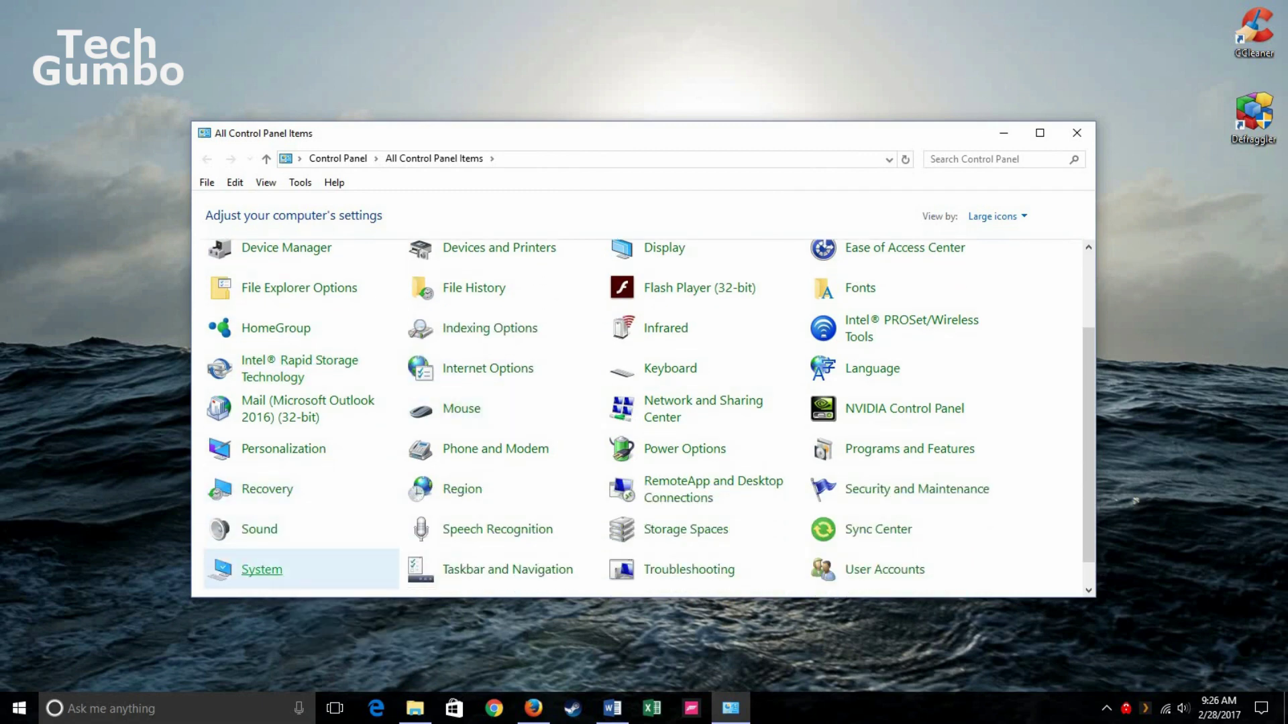
click(261, 569)
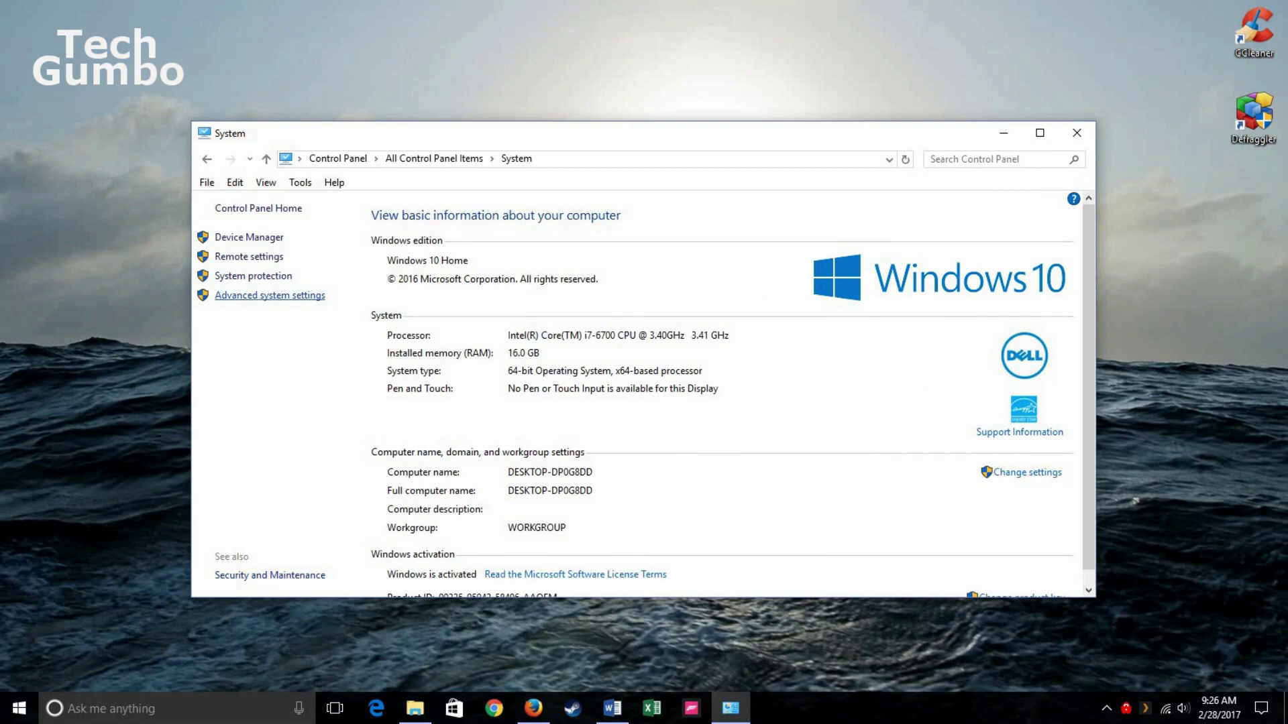
click(265, 295)
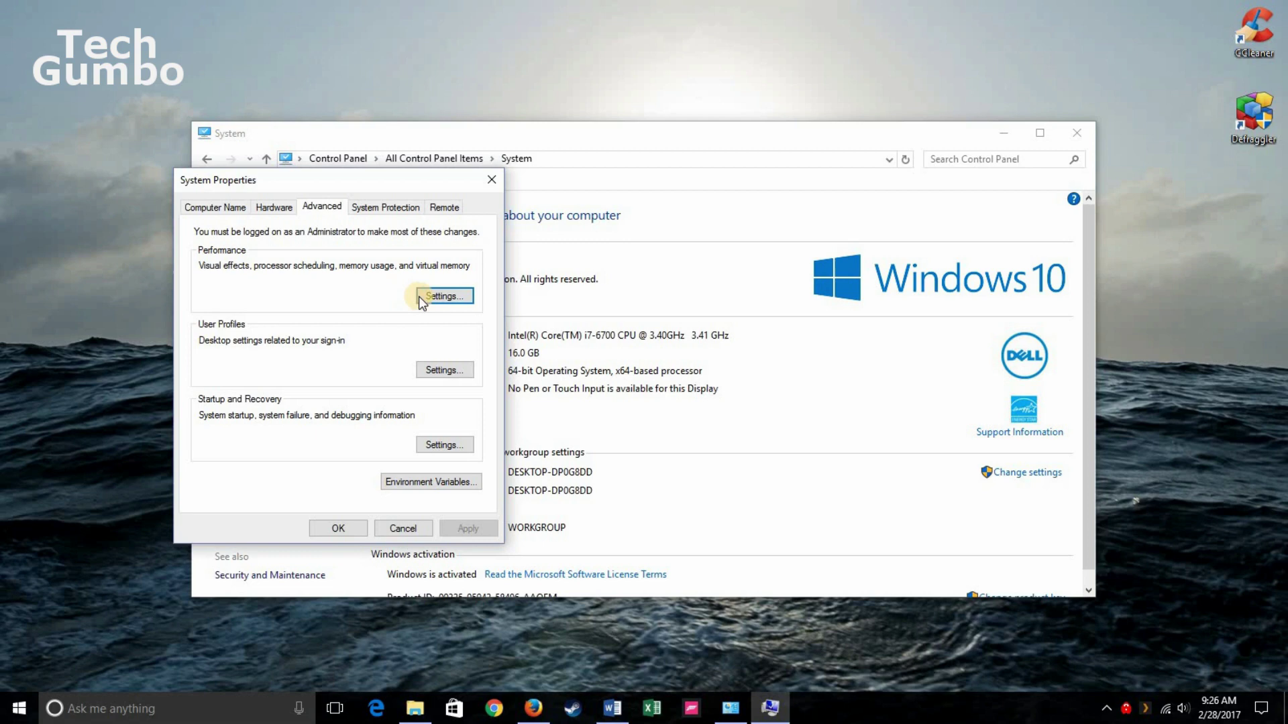
In Performance Options' Visual Effects, uncheck Enable Peek for a custom setting.
click(441, 296)
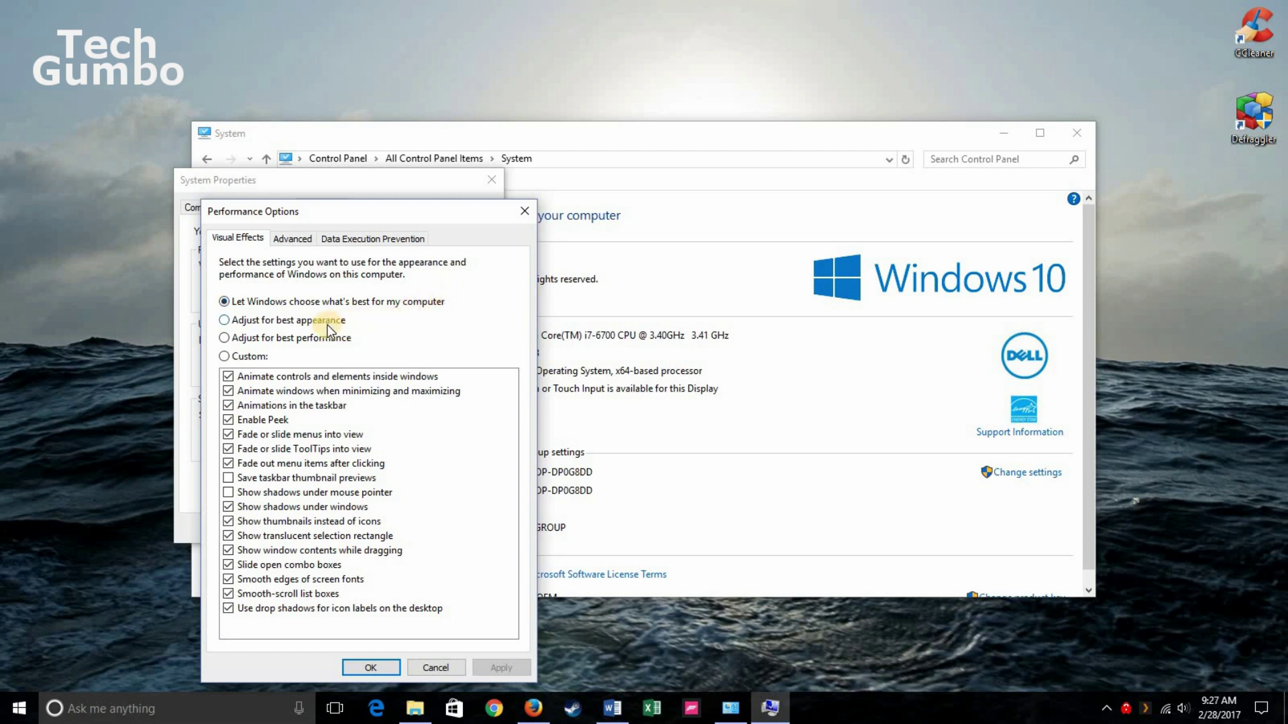
click(231, 423)
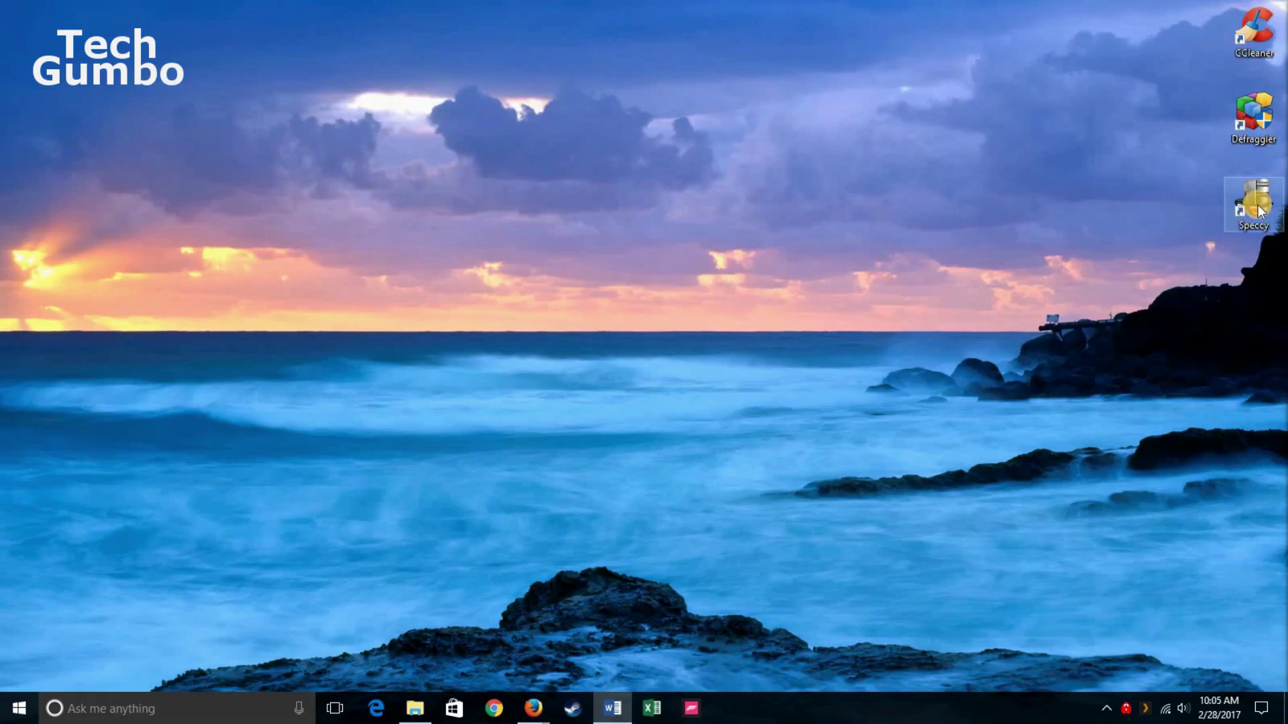
Launch Speccy to see Windows 10 Home 64-bit, i7 6700 CPU and 16.0GB RAM.
double_click(1258, 211)
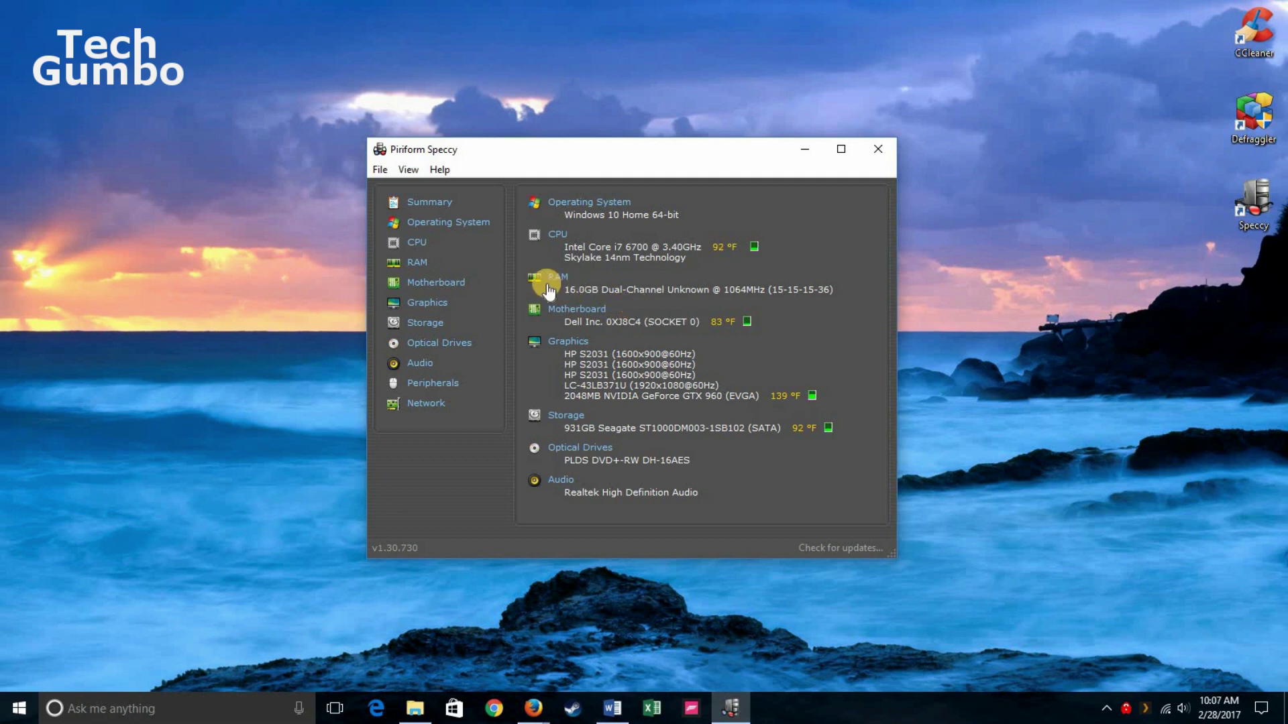
Show Speccy's RAM page: 4 slots, 2 used, 16 GB at 29% usage.
click(418, 265)
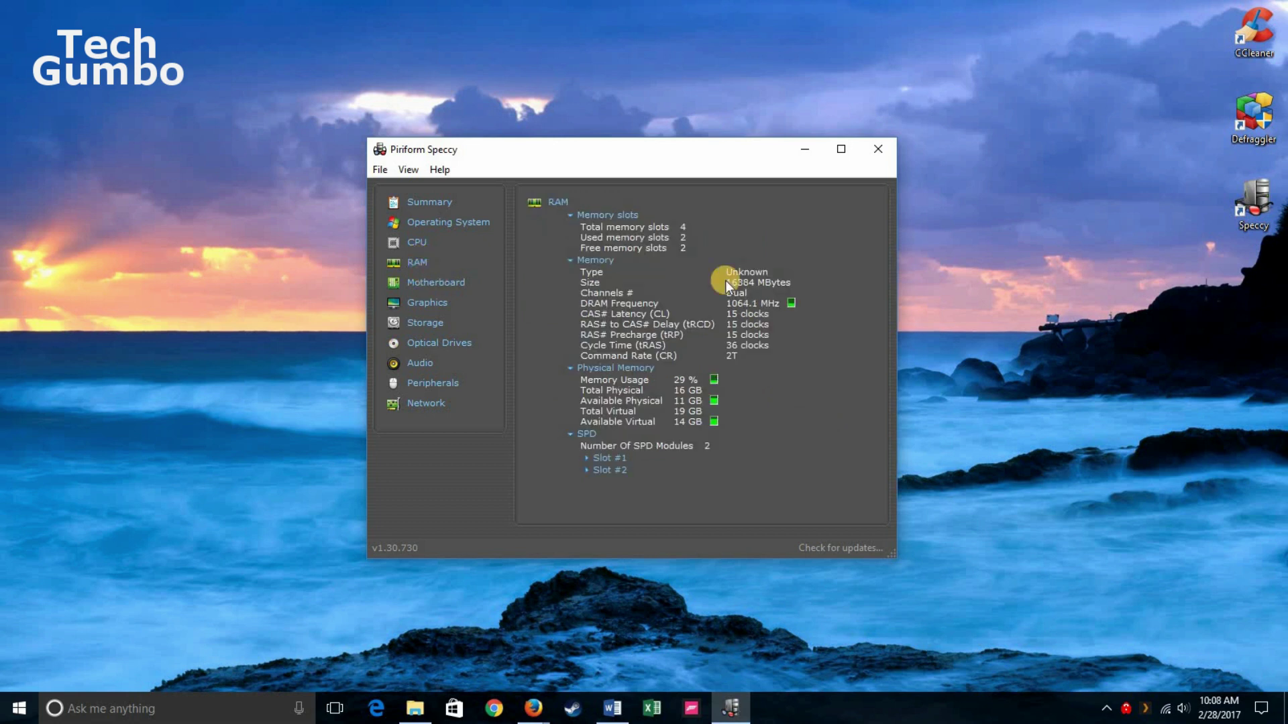